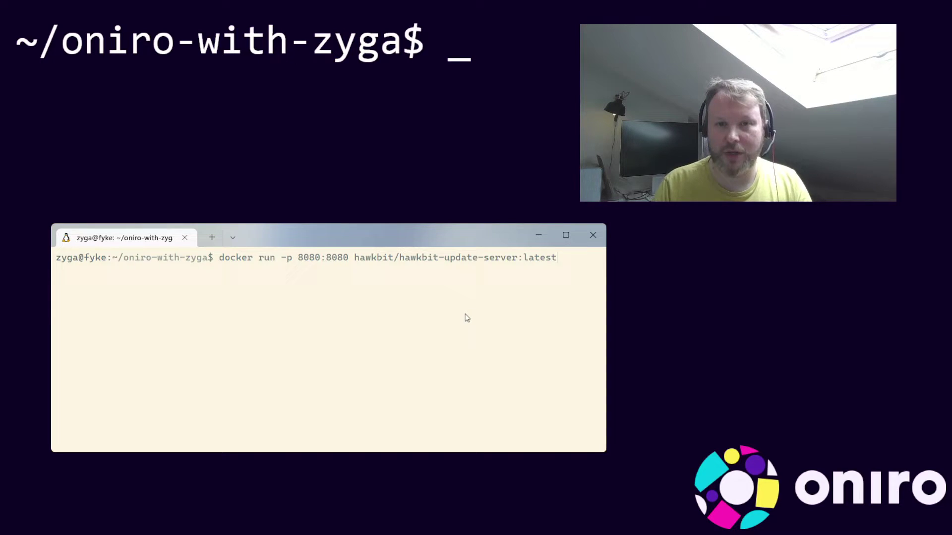
Step: Run the docker command to start the hawkBit update server container
{"action": "key", "text": "Return"}
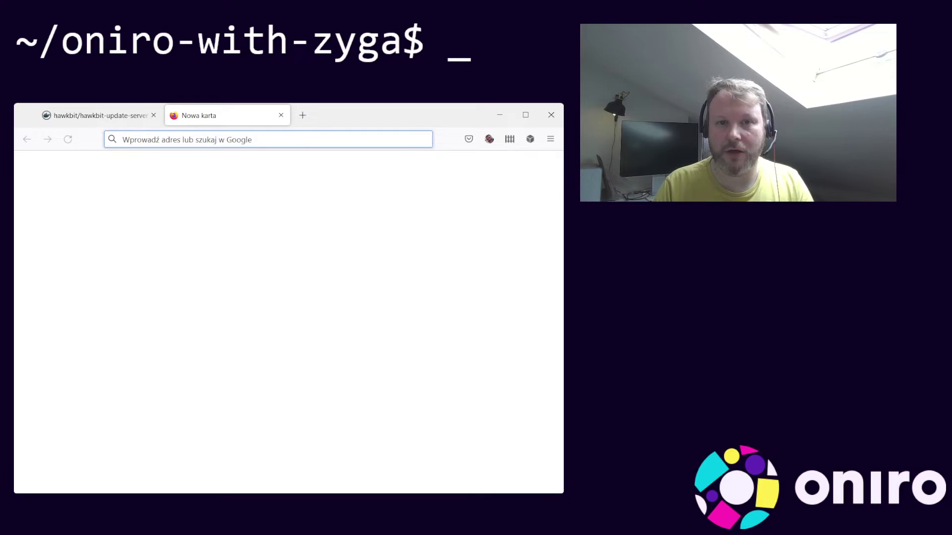
{"action": "type", "text": "g"}
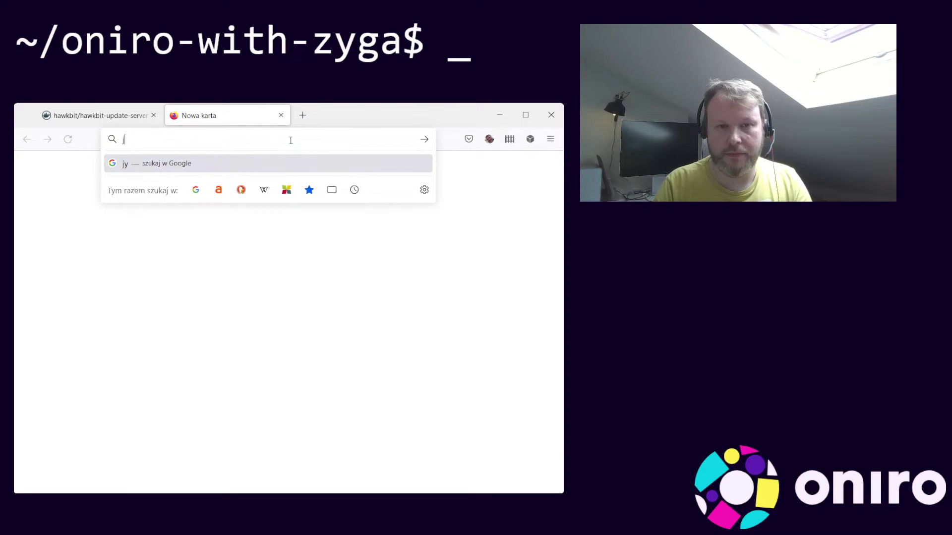
{"action": "key", "text": "BackSpace"}
{"action": "type", "text": "http"}
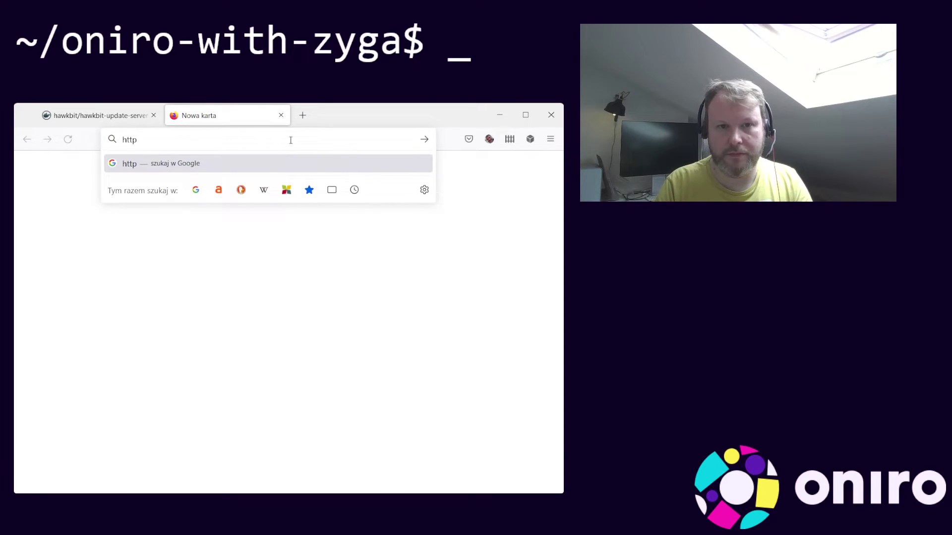
{"action": "type", "text": "://localhost:8080"}
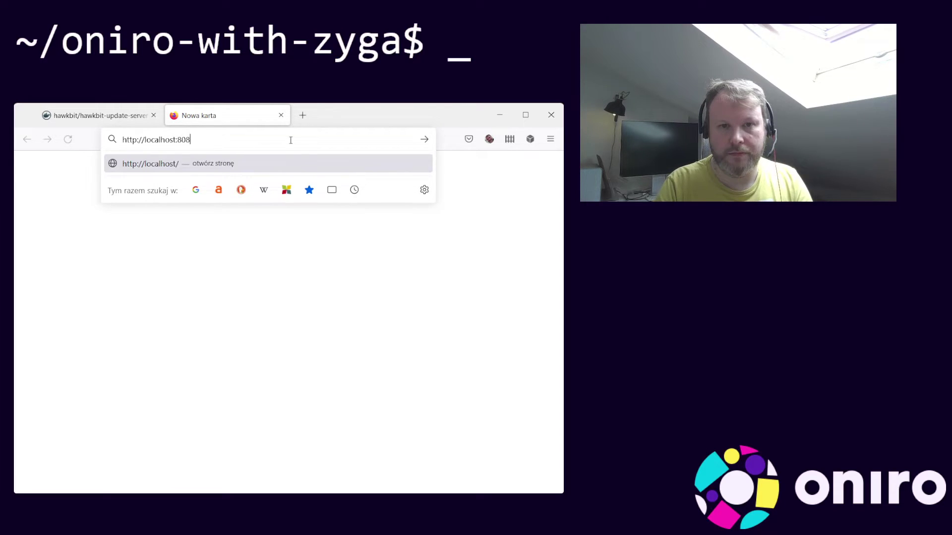
{"action": "key", "text": "Return"}
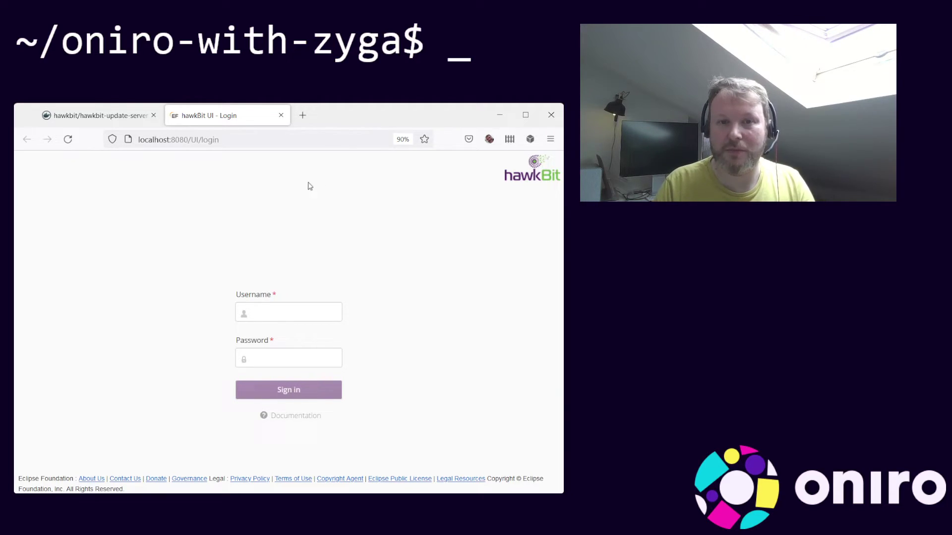
{"action": "left_click", "coordinate": [283, 312]}
{"action": "type", "text": "admin"}
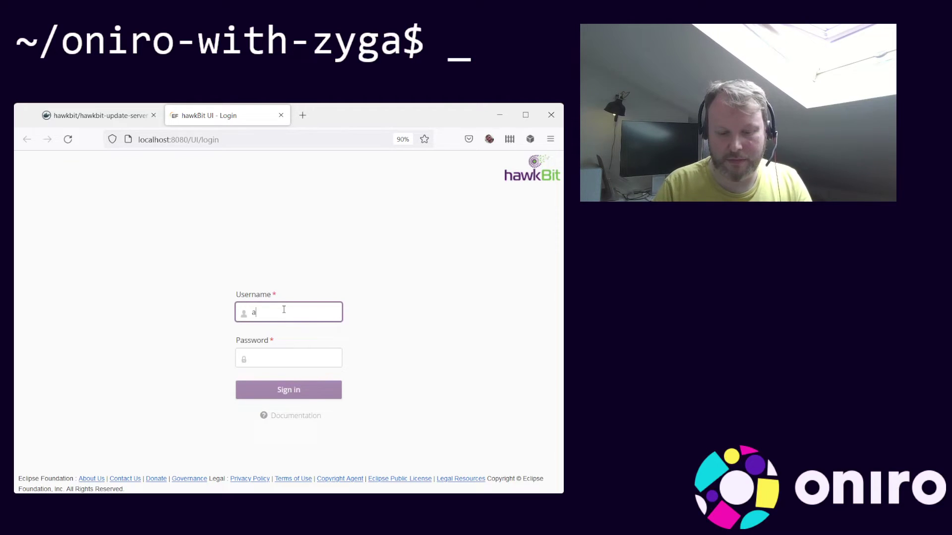
{"action": "key", "text": "Tab"}
{"action": "type", "text": "admin"}
{"action": "key", "text": "Return"}
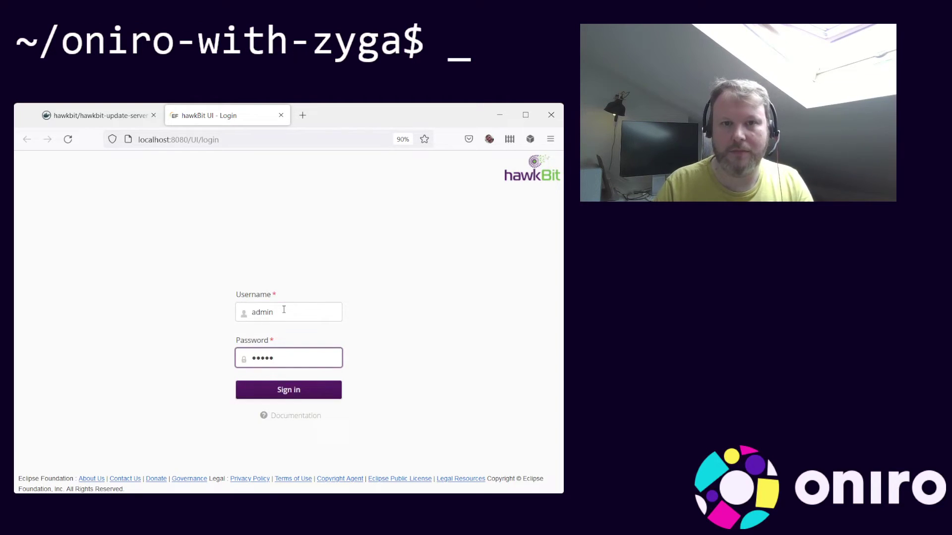